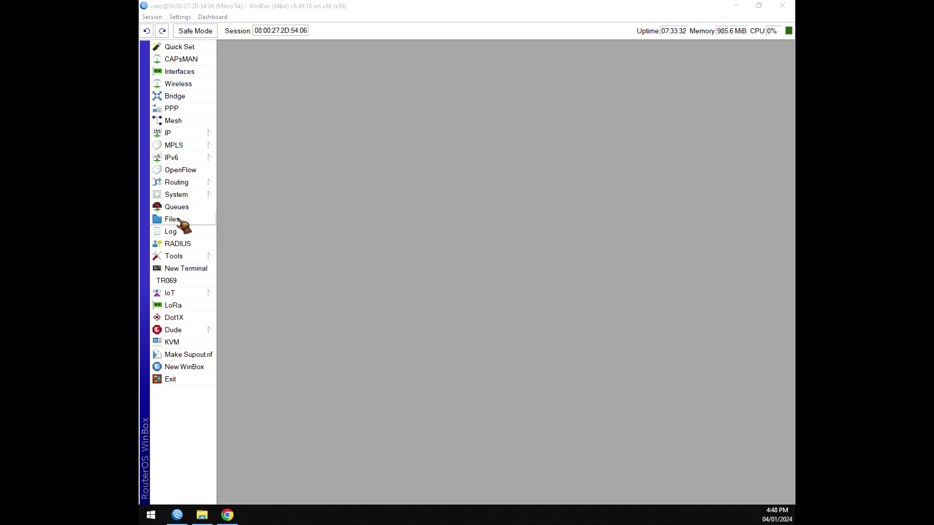
Remove the existing hotspot directory and its contents from the router's File List, leaving 5 items
click(178, 221)
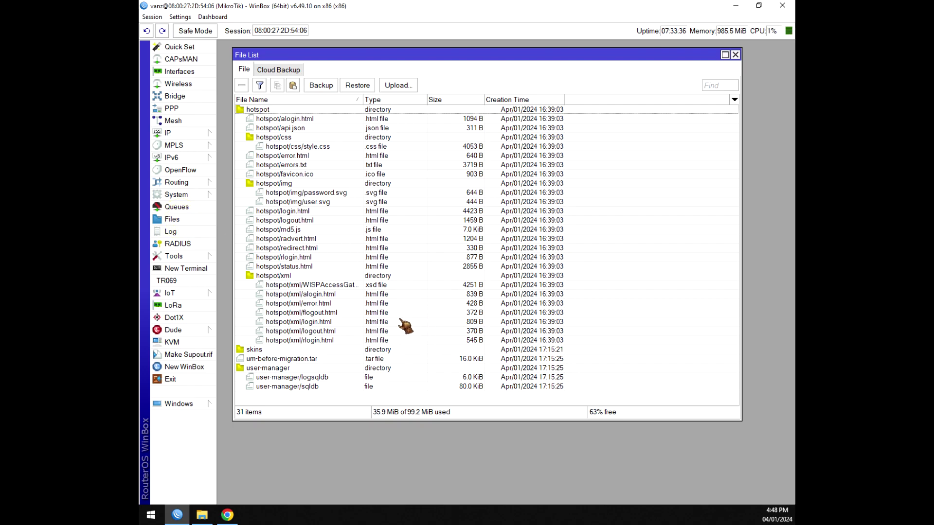
click(263, 110)
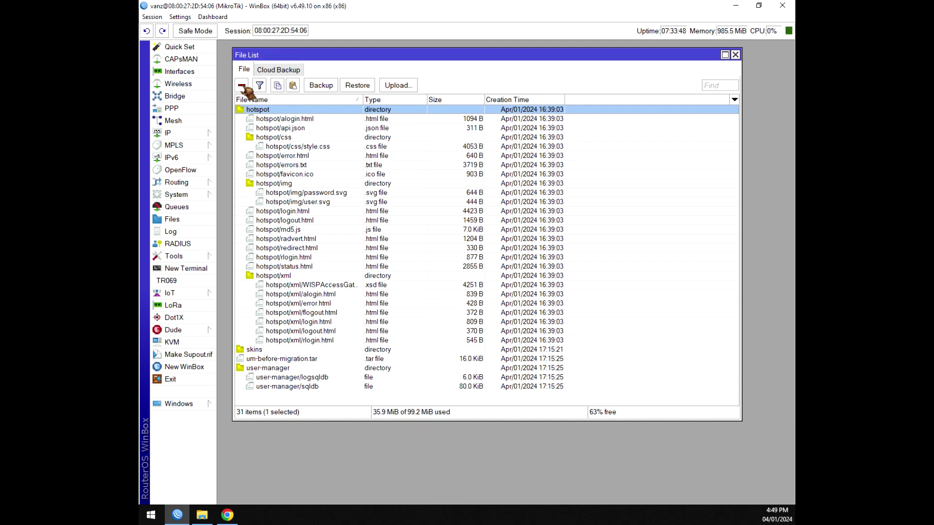
click(242, 86)
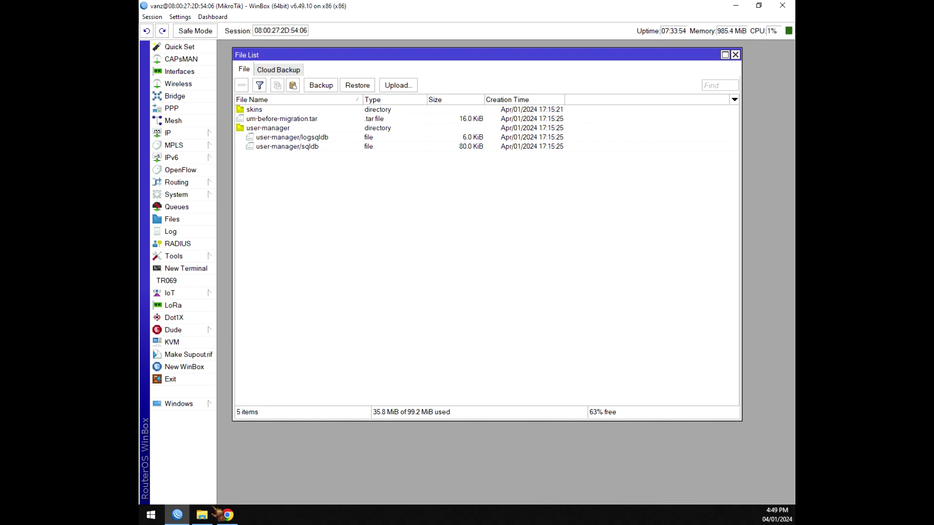
Copy the local hotspot portal folder from File Explorer into WinBox's File List (44 items), then close Explorer
mouse_move(209, 521)
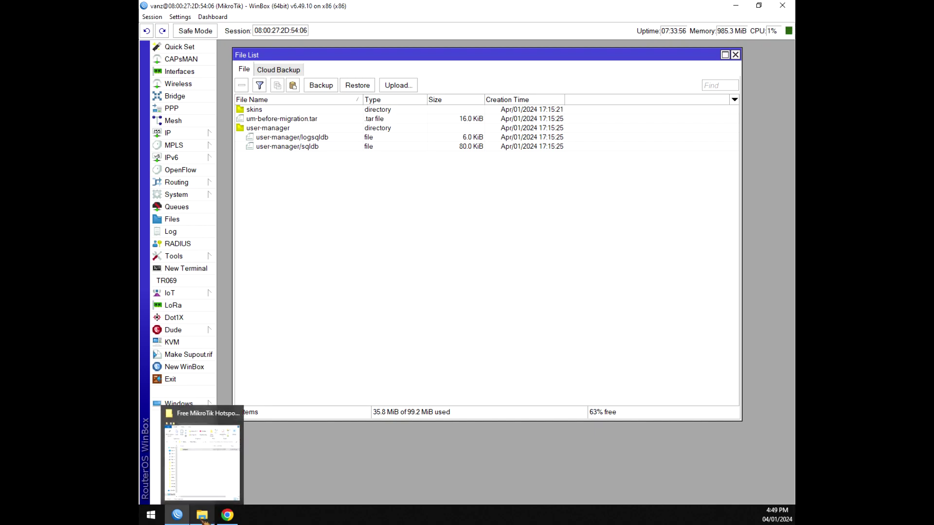
click(203, 519)
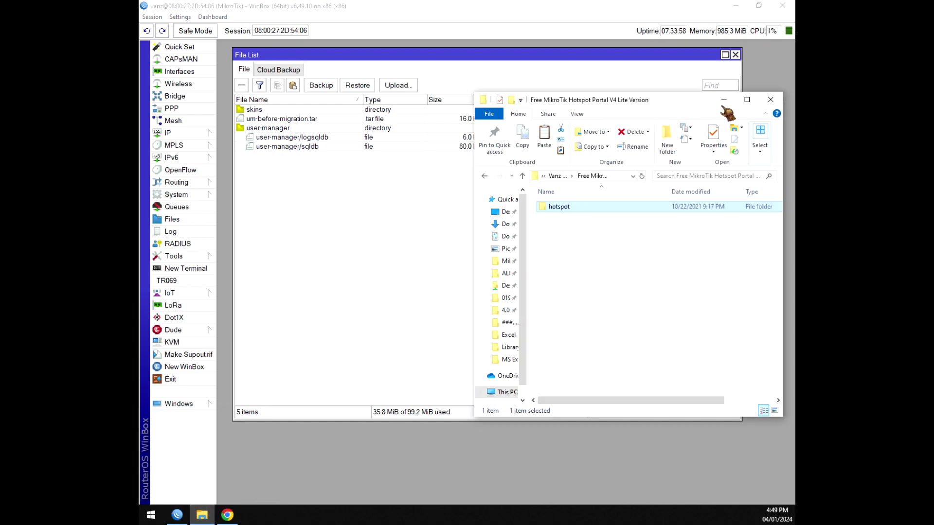
drag(678, 100, 638, 133)
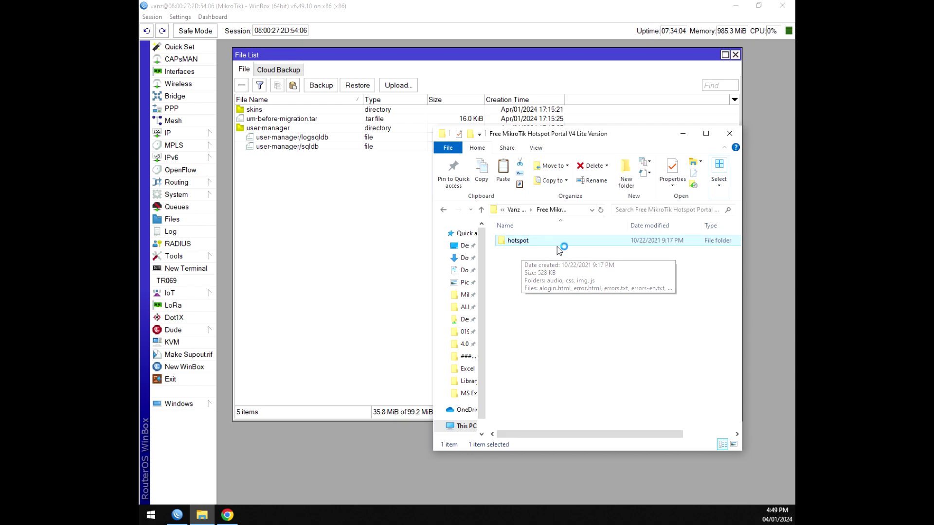
drag(529, 246, 252, 189)
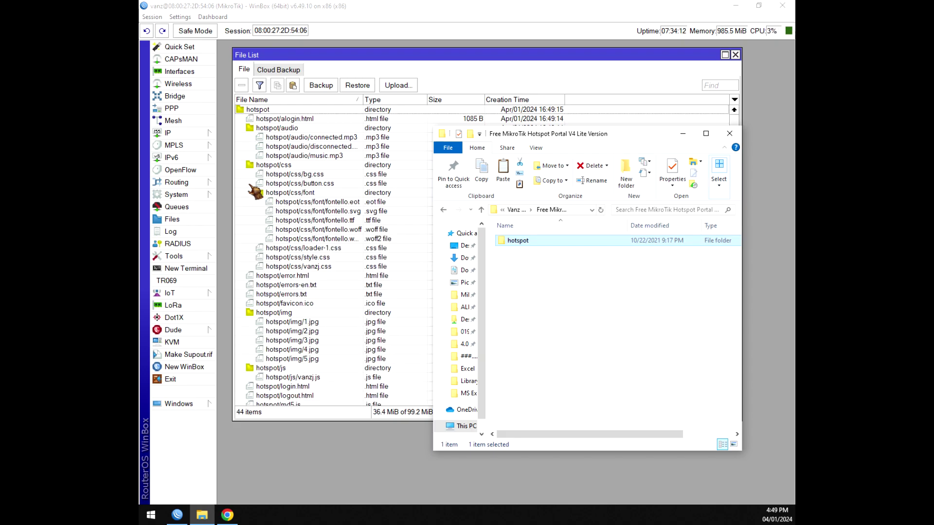
click(729, 133)
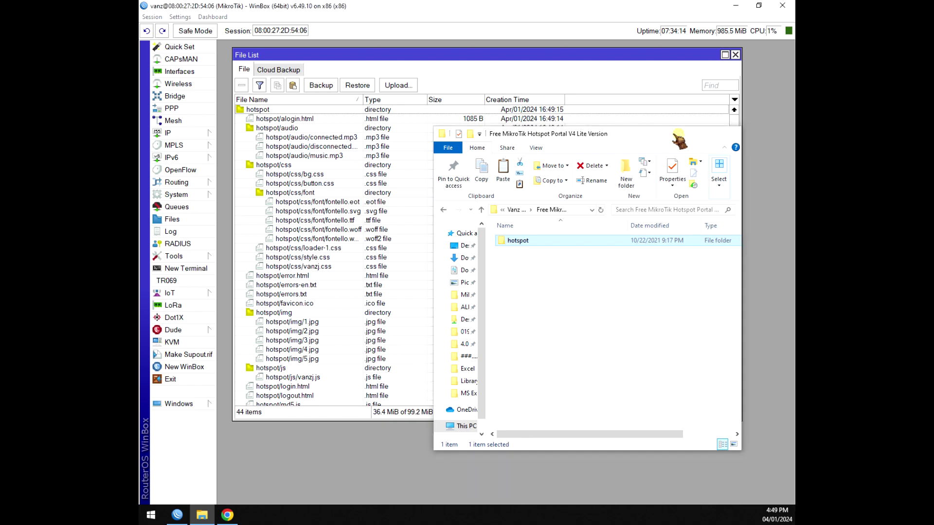
Enlarge the File List and review the uploaded hotspot directory's audio, css, img and js subfolders
drag(587, 420, 590, 477)
scroll(549, 312, down, 2)
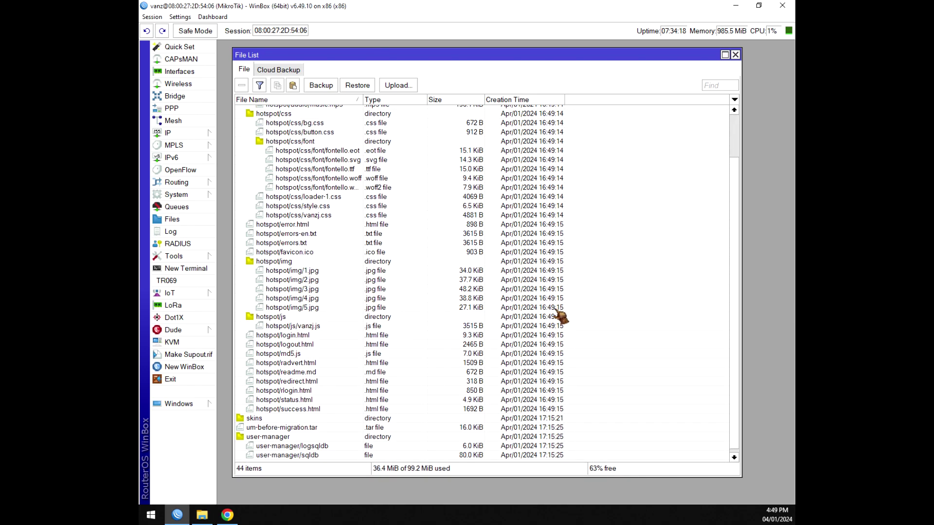
scroll(555, 316, up, 2)
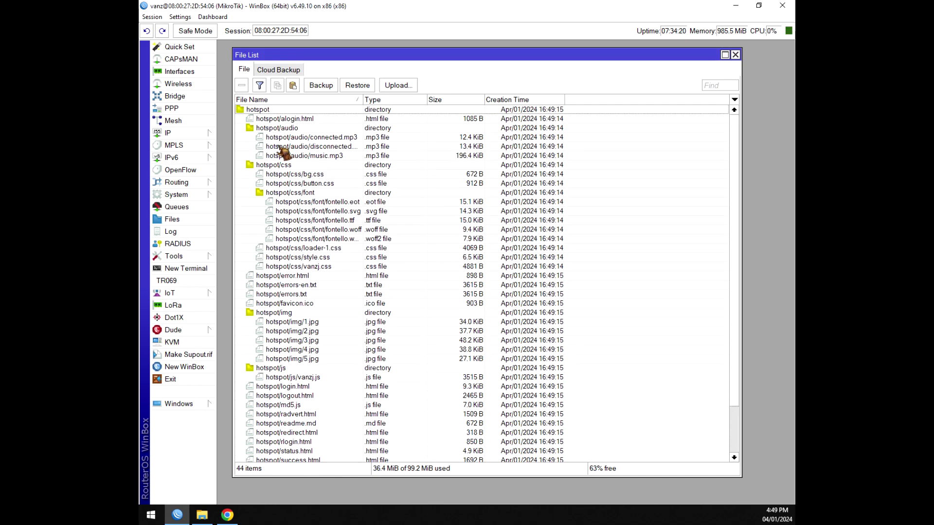
click(264, 111)
scroll(350, 279, down, 3)
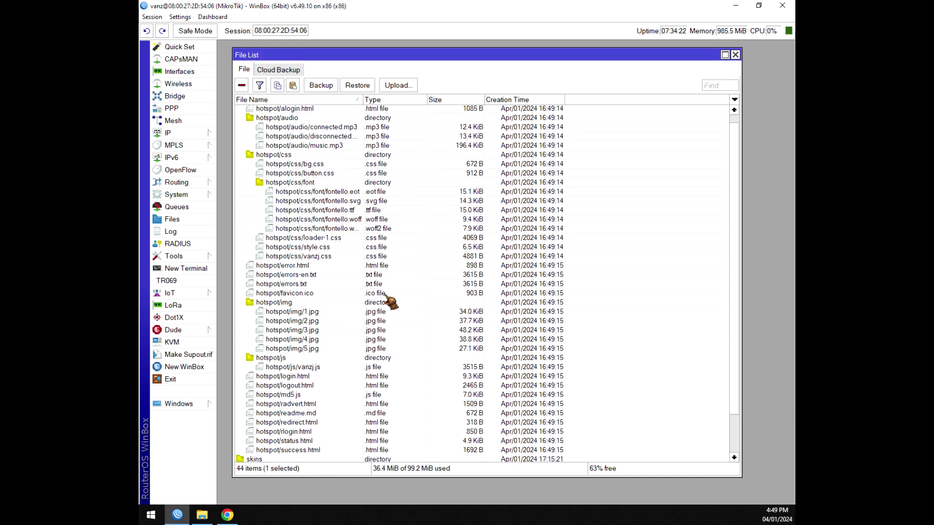
scroll(384, 386, up, 3)
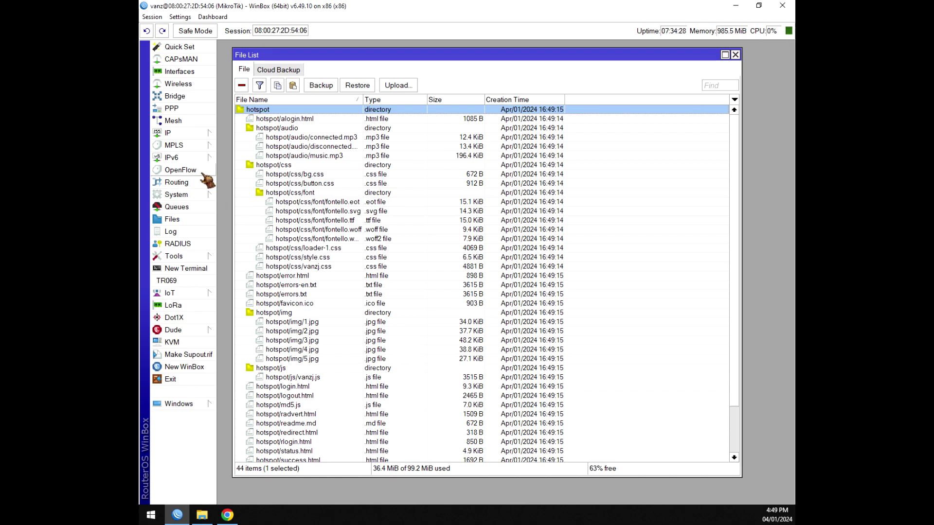
click(198, 135)
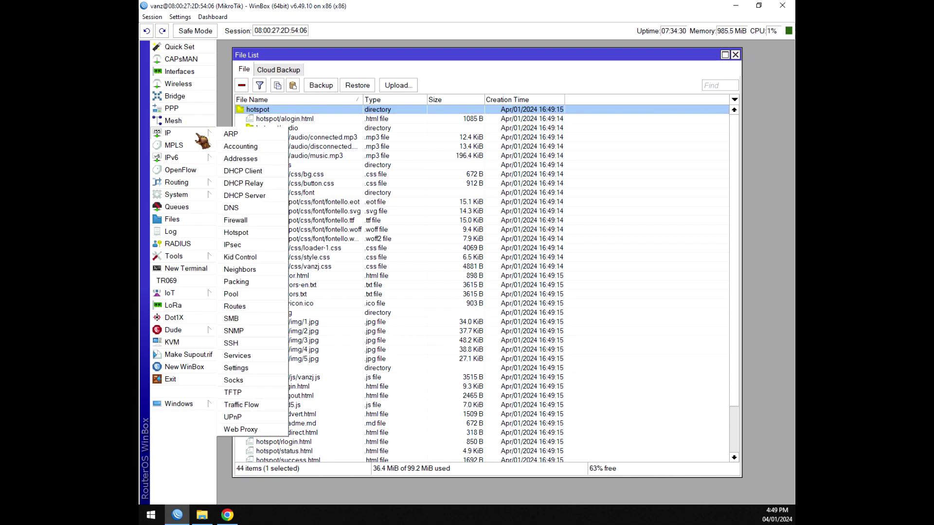
Under IP > Hotspot > Server Profiles, change hsprof1's HTML Directory to hotspot and apply it
click(236, 233)
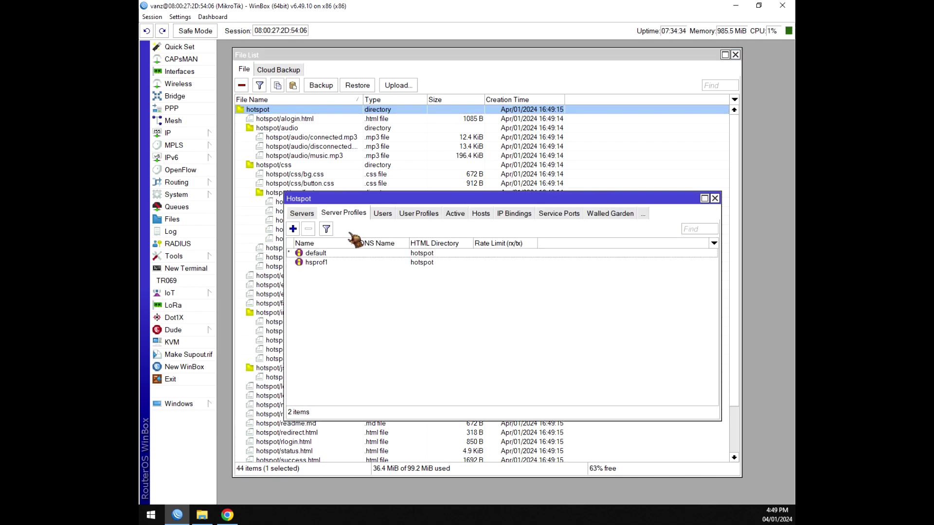
click(302, 213)
click(343, 213)
click(316, 262)
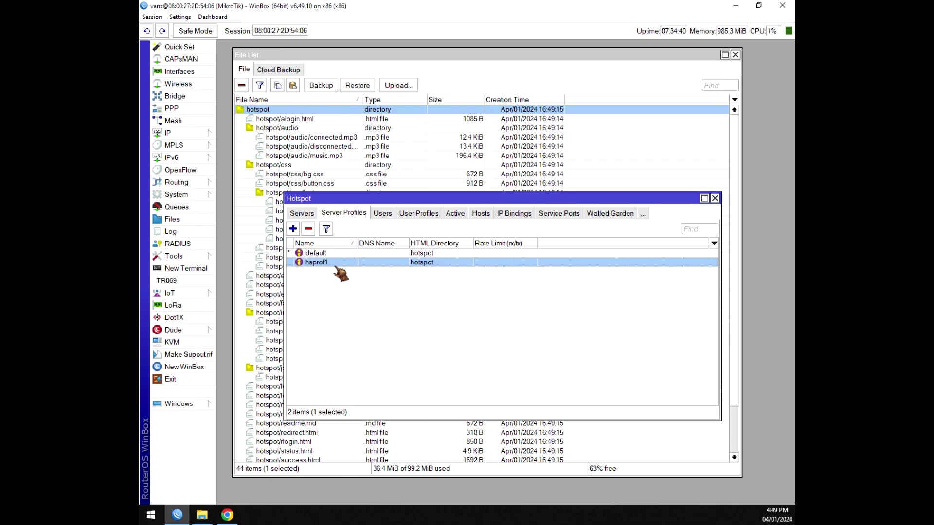
double_click(340, 265)
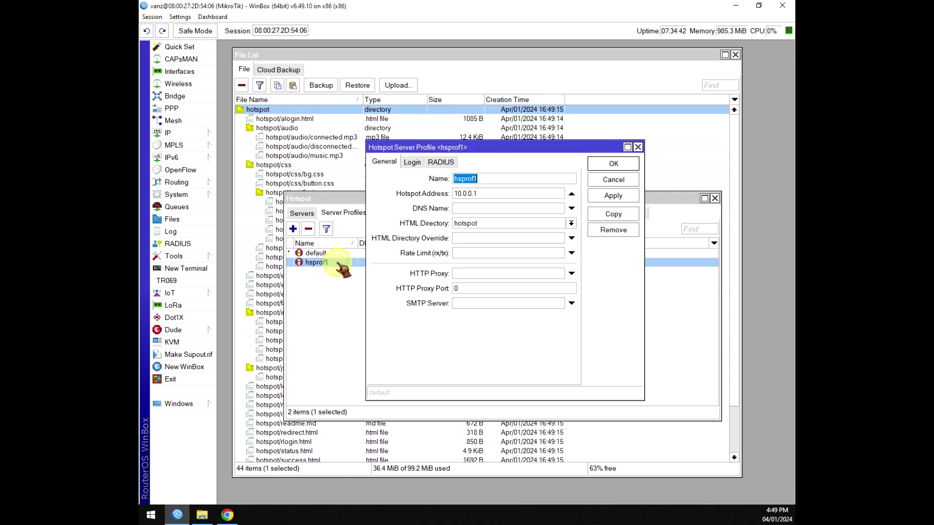
drag(505, 156, 537, 121)
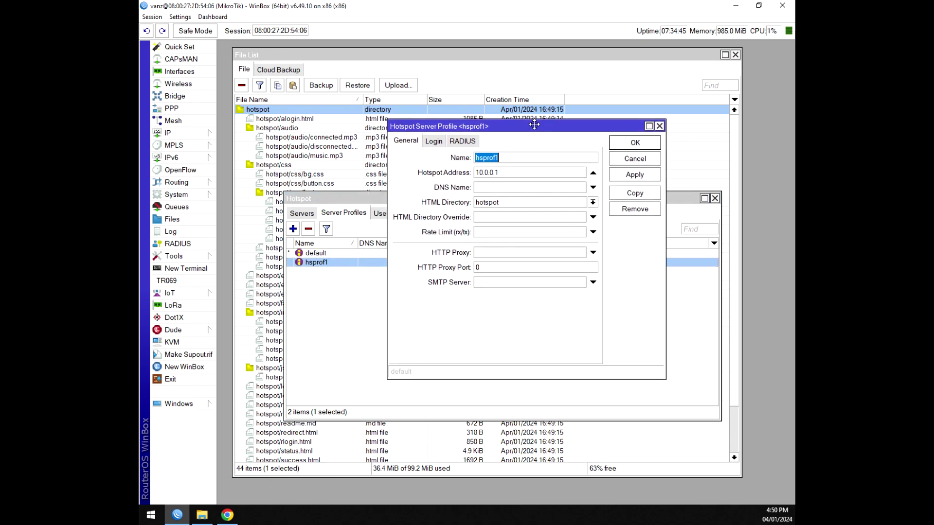
double_click(507, 202)
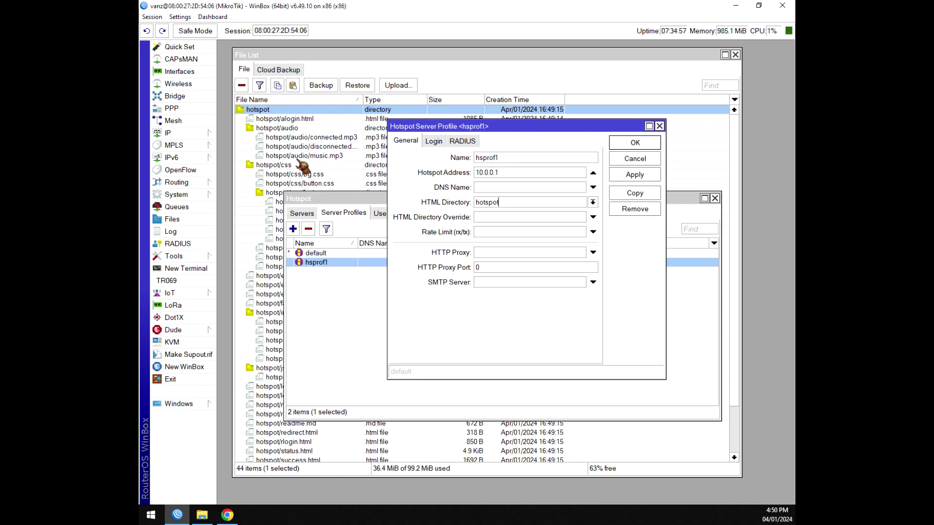
key(Return)
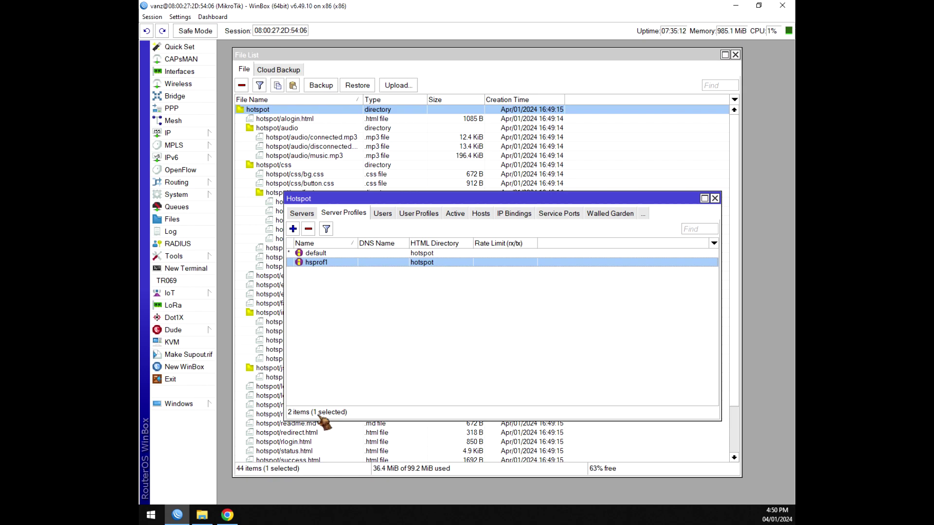
click(228, 515)
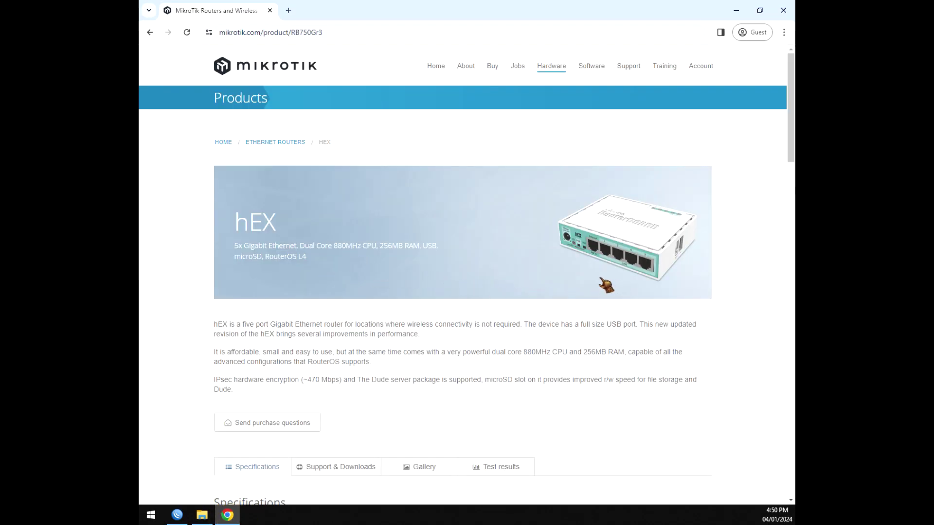
Confirm the hEX RB750Gr3 page lists 16 MB FLASH storage, then return to WinBox's File List
scroll(531, 326, down, 4)
scroll(533, 326, down, 4)
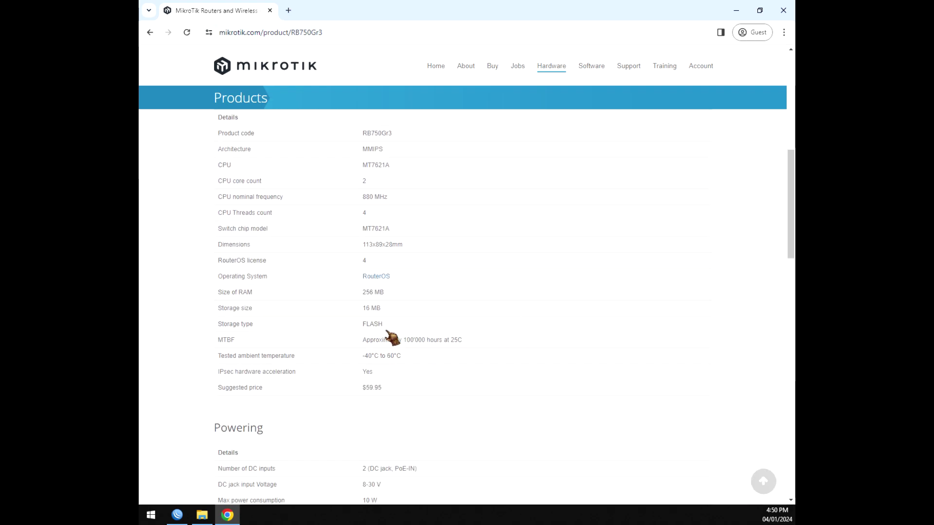
double_click(380, 324)
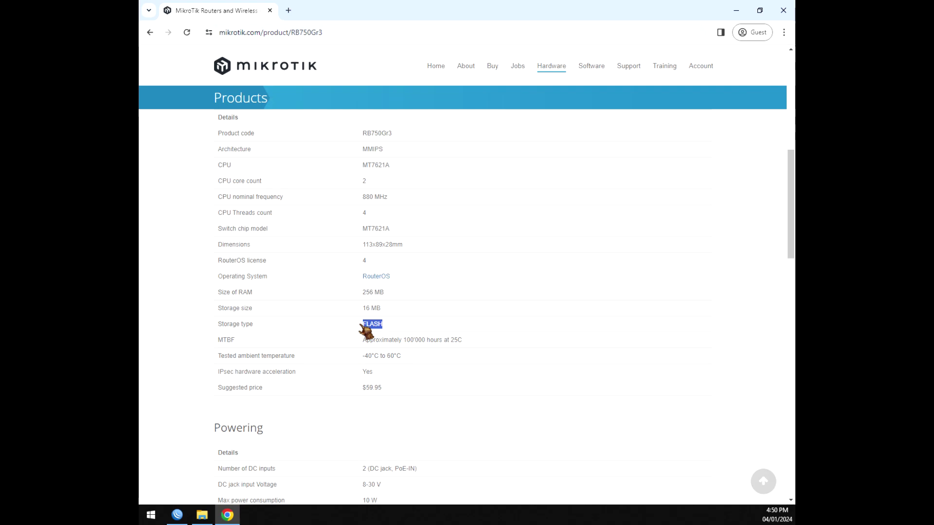
click(213, 517)
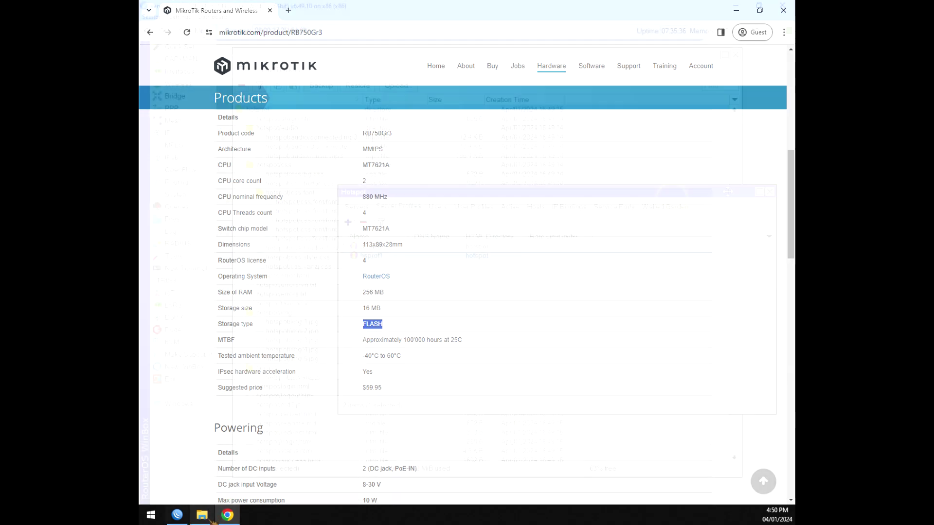
click(249, 106)
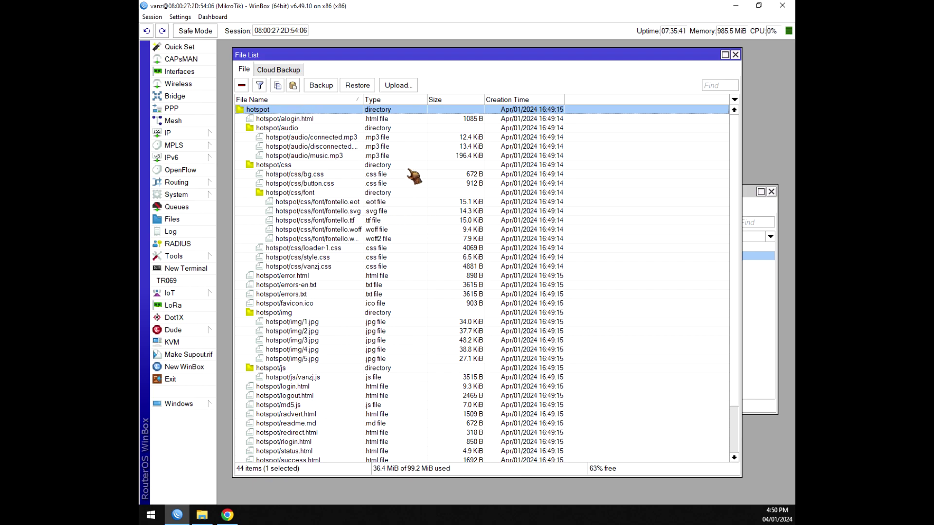
Delete the hotspot directory, then create an empty folder named flash and upload it to the router
click(241, 86)
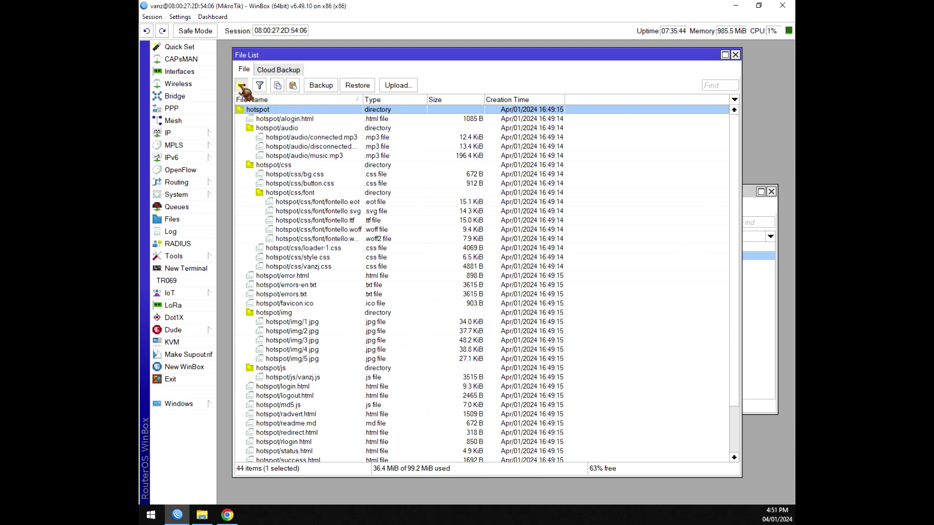
click(203, 513)
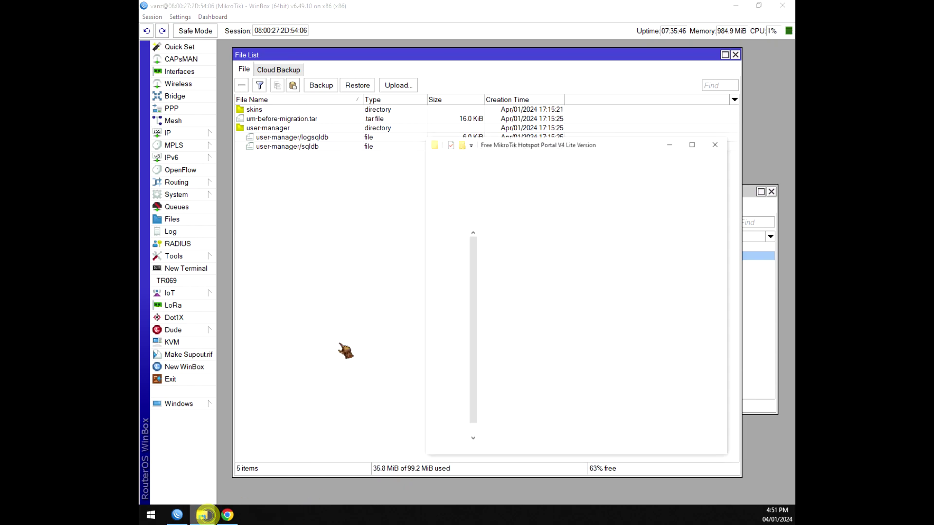
click(594, 293)
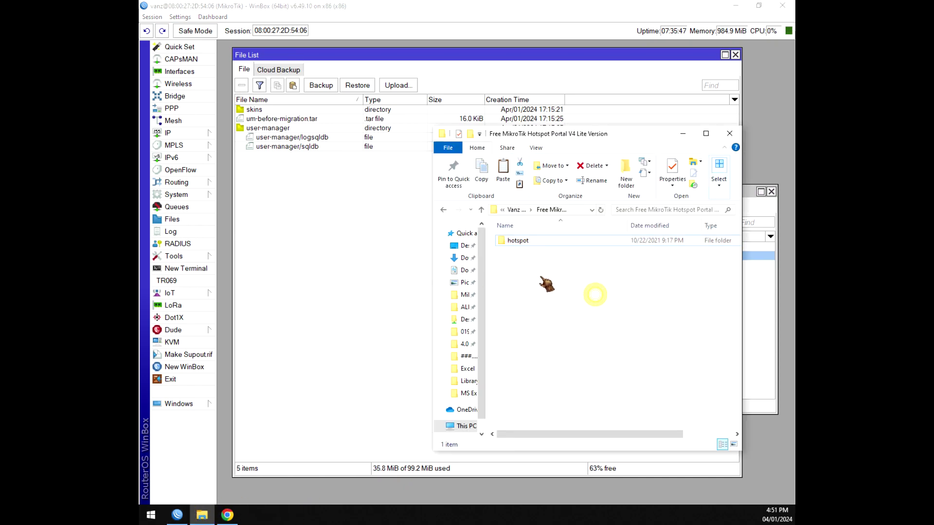
click(623, 180)
text(flash)
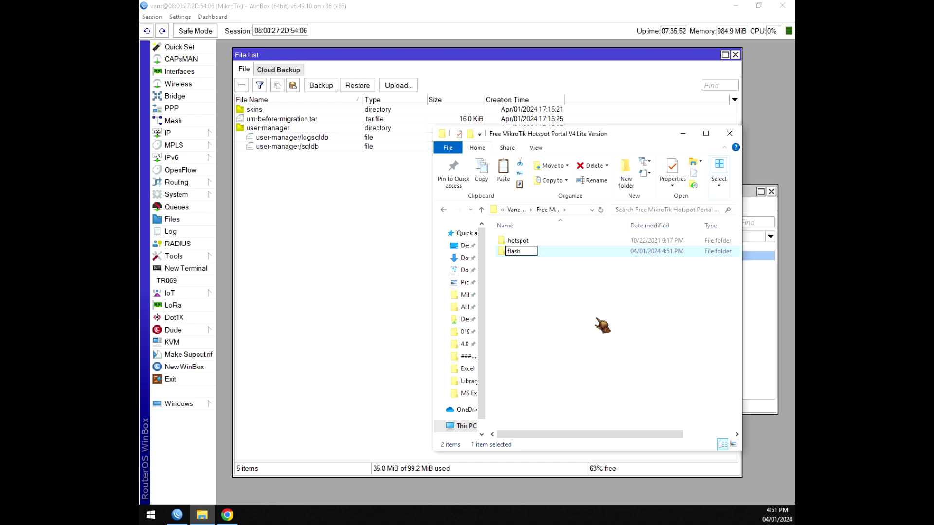
click(591, 251)
drag(560, 240, 298, 233)
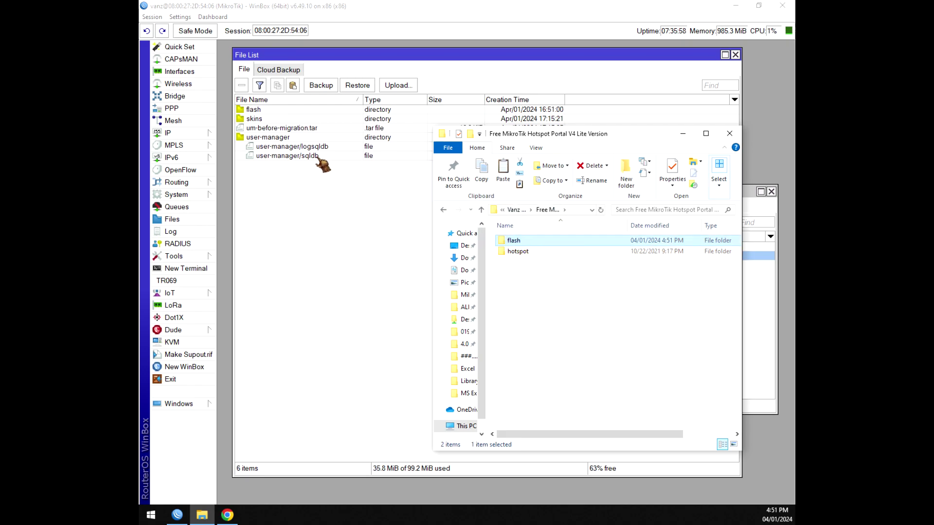
click(254, 110)
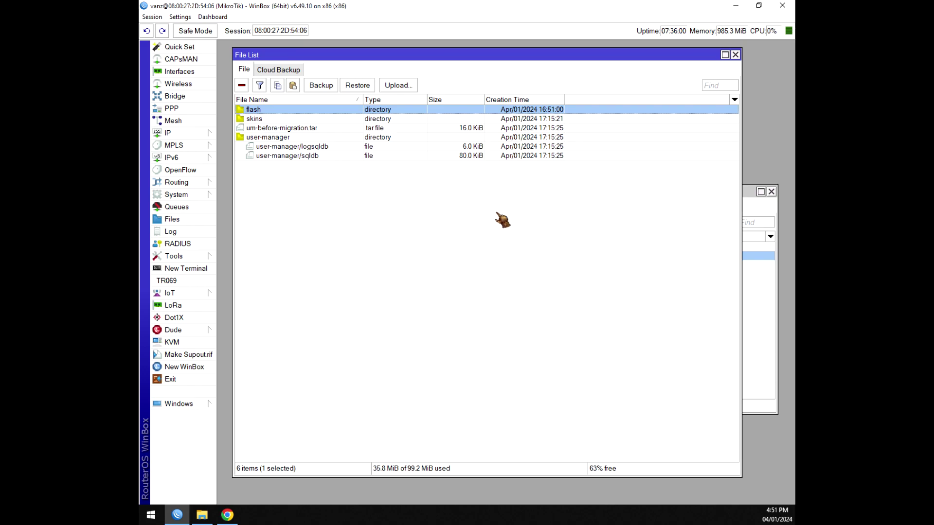
Drop the portal's hotspot folder onto the router's flash folder, creating flash/hotspot (45 items)
click(748, 194)
drag(534, 193, 538, 179)
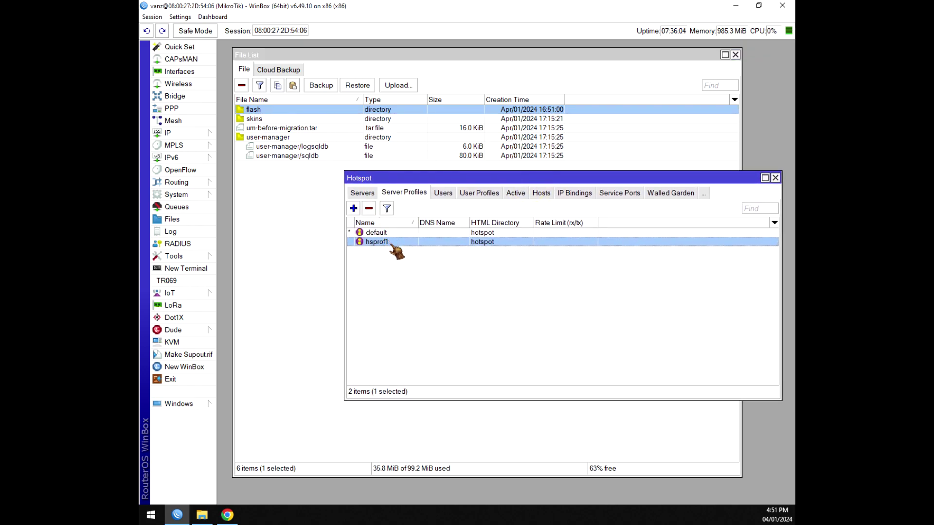
click(215, 519)
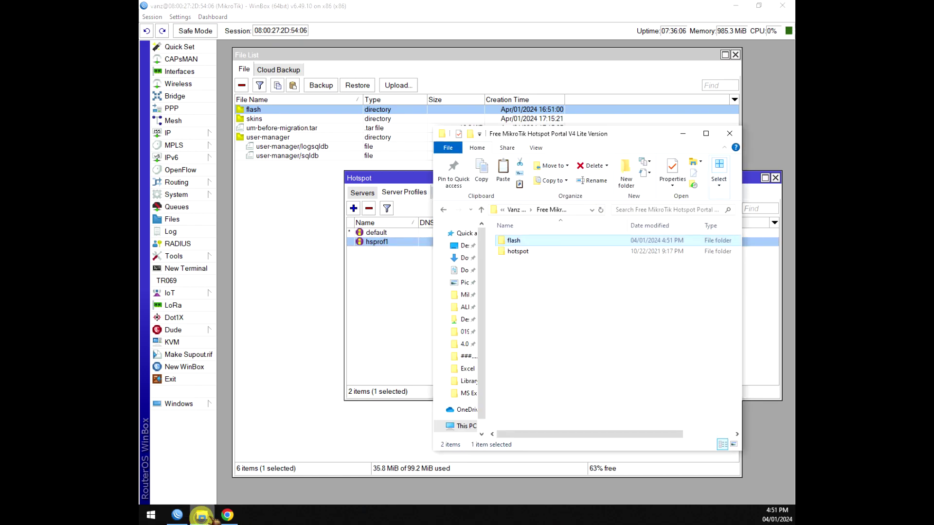
click(524, 251)
drag(524, 252, 274, 120)
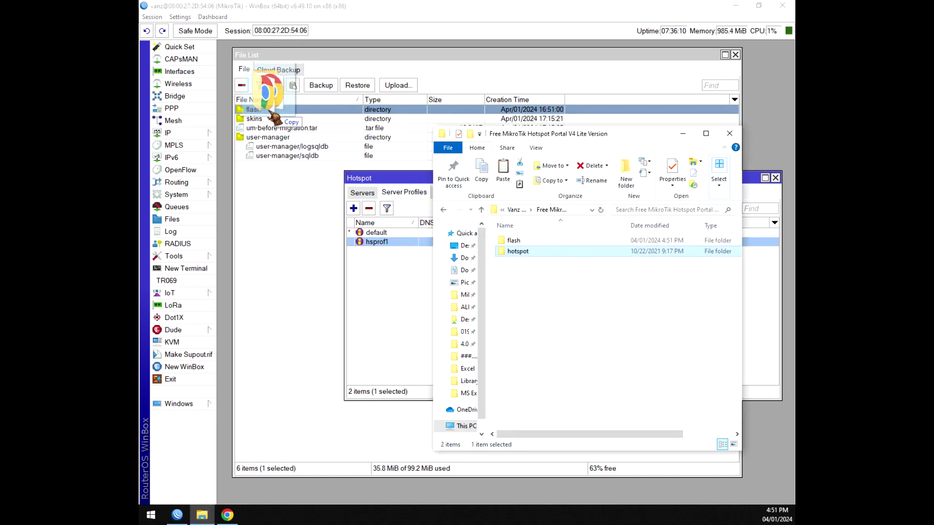
drag(275, 119, 274, 119)
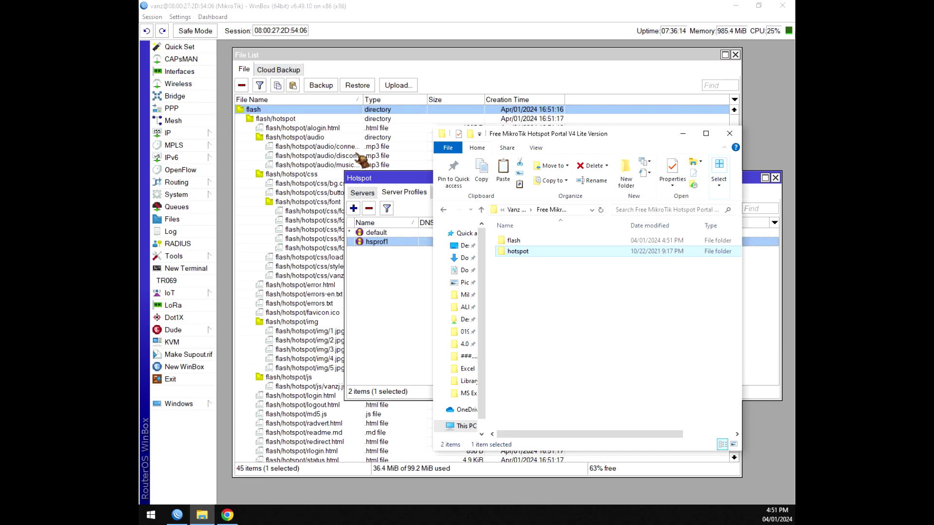
click(684, 134)
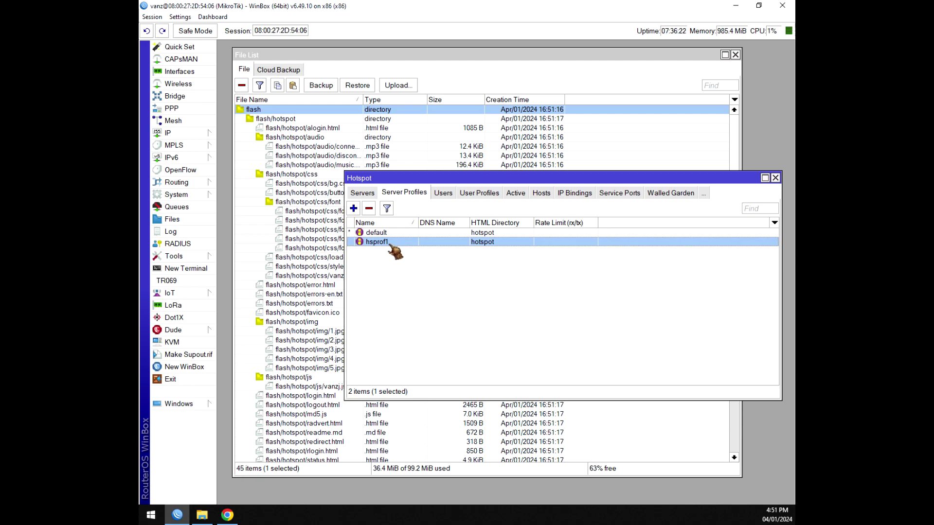
In the hsprof1 profile, pick flash/hotspot from the HTML Directory list, then Apply and OK
double_click(458, 243)
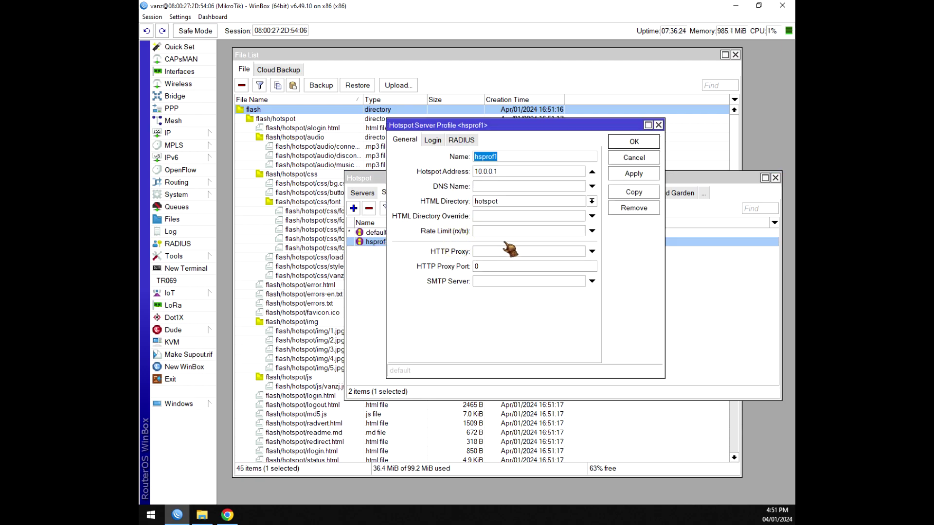
click(592, 201)
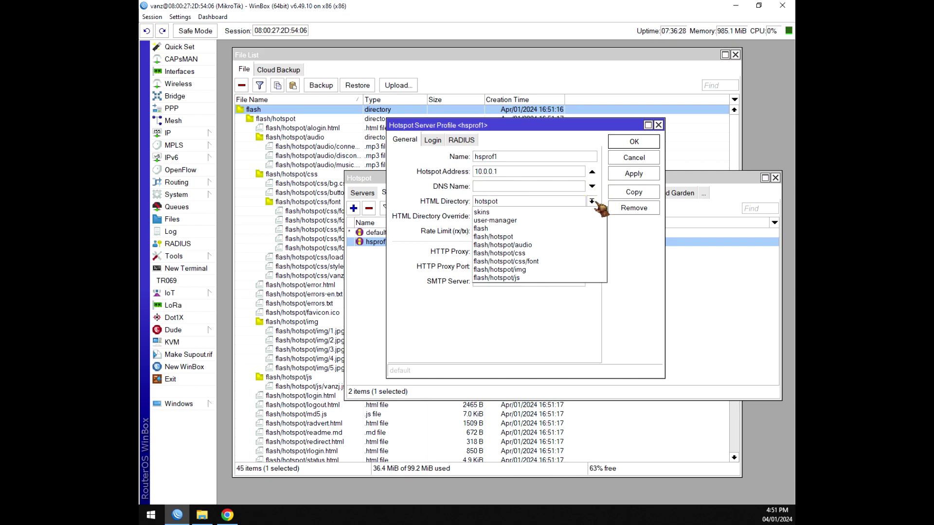
click(510, 237)
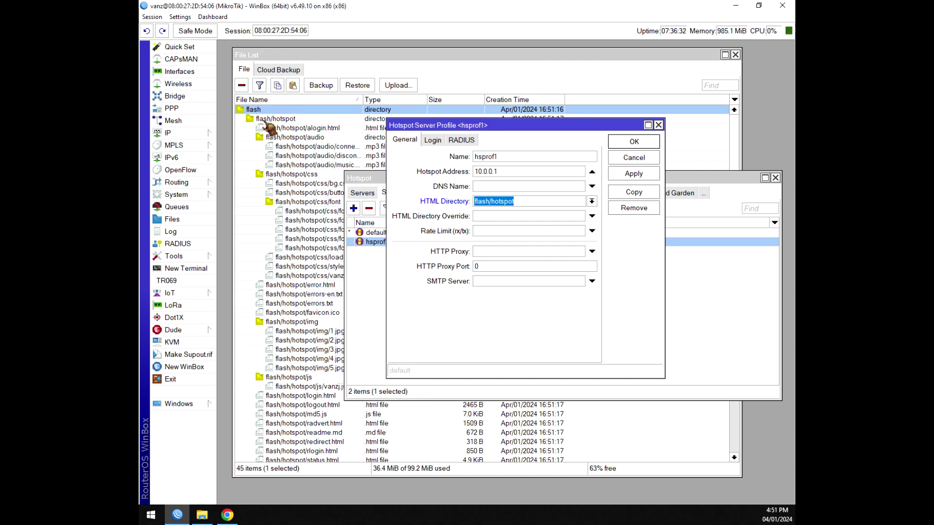
click(634, 174)
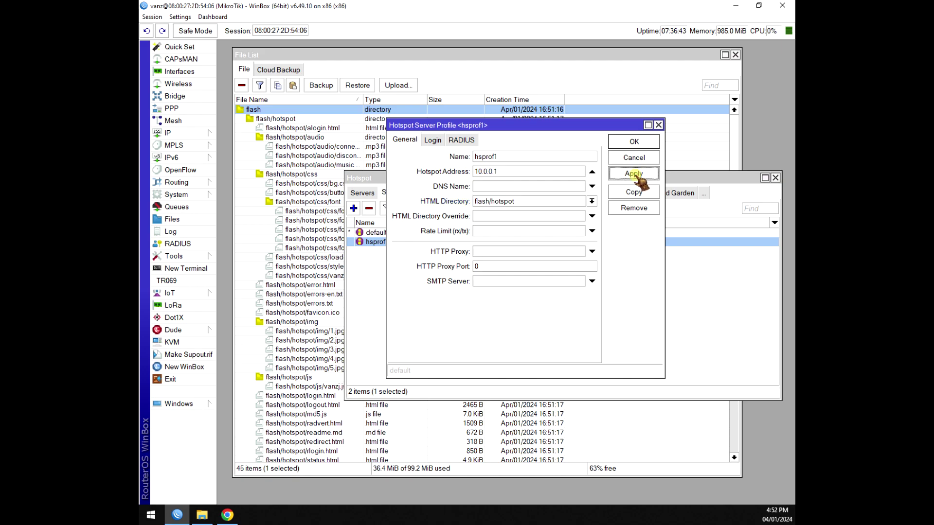
click(638, 143)
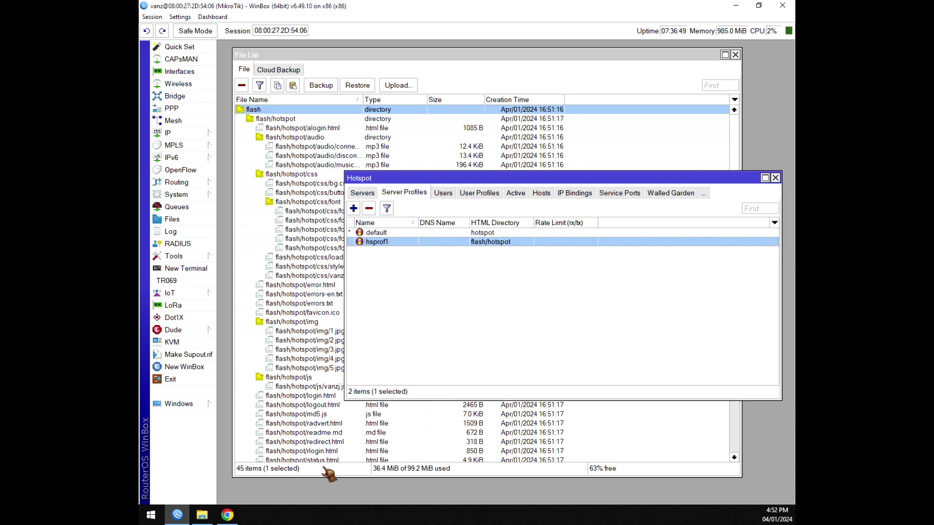
mouse_move(227, 515)
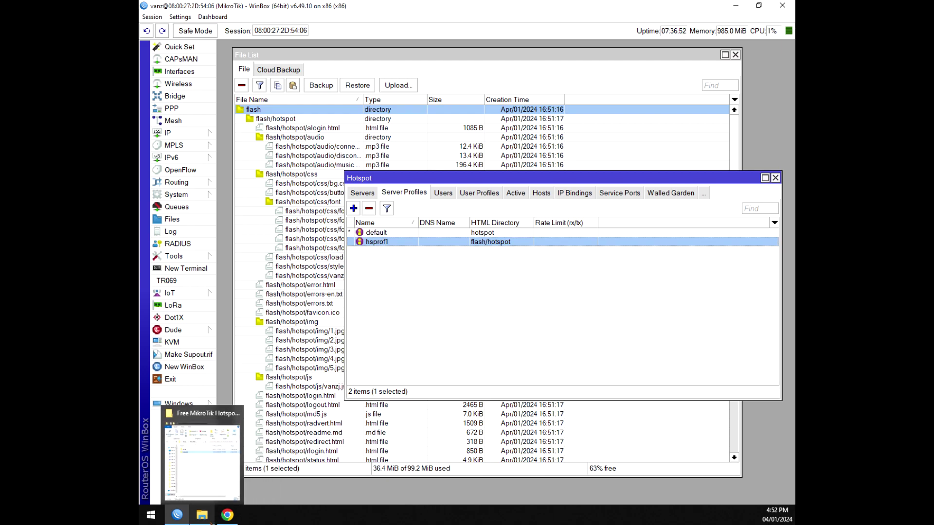
click(463, 298)
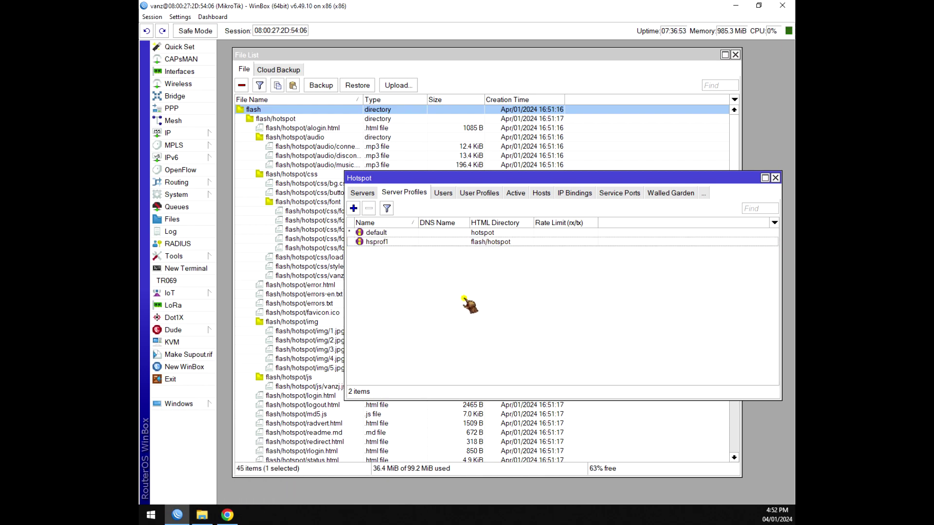